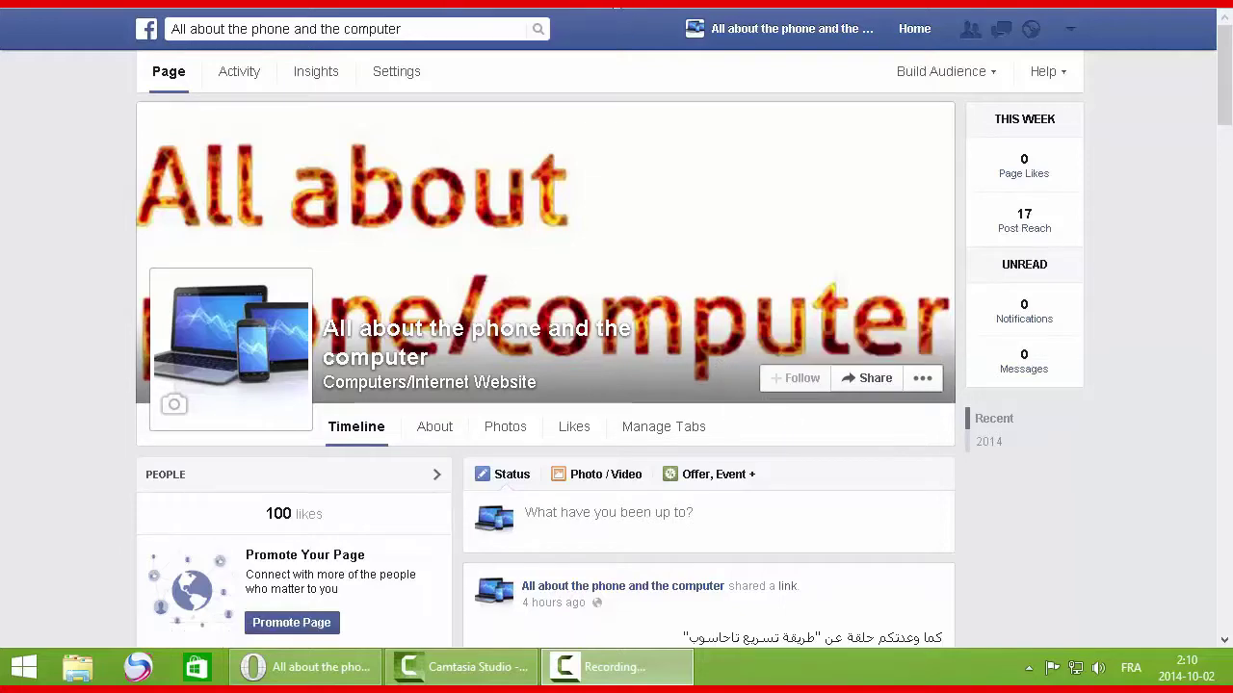
Step: Install the Windows 7 USB/DVD Download Tool from its setup file on the desktop and finish the setup wizard
key("ctrl+Tab")
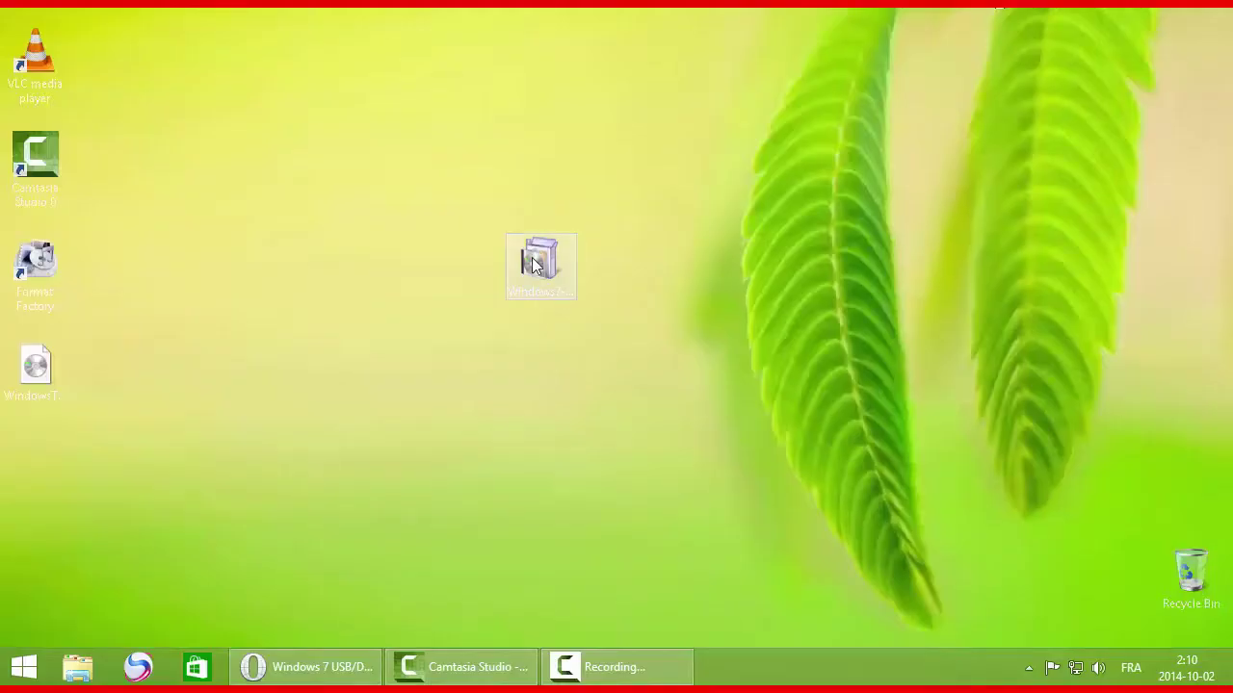
left_click(537, 265)
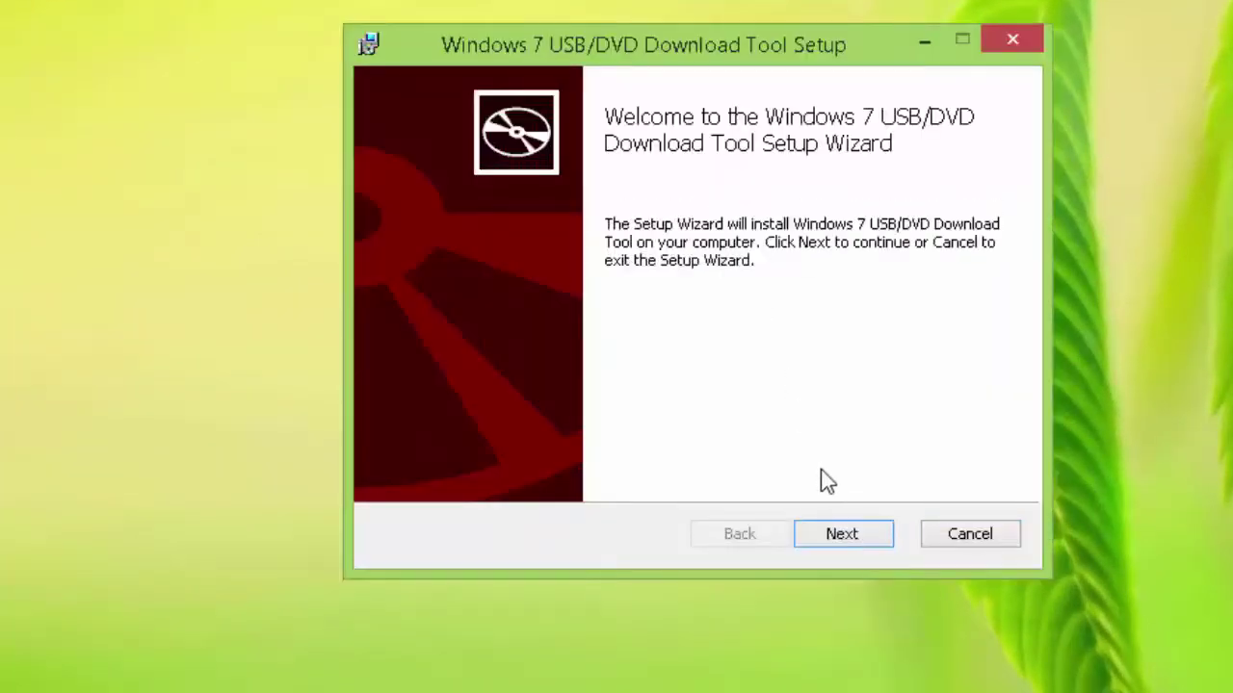
left_click(839, 537)
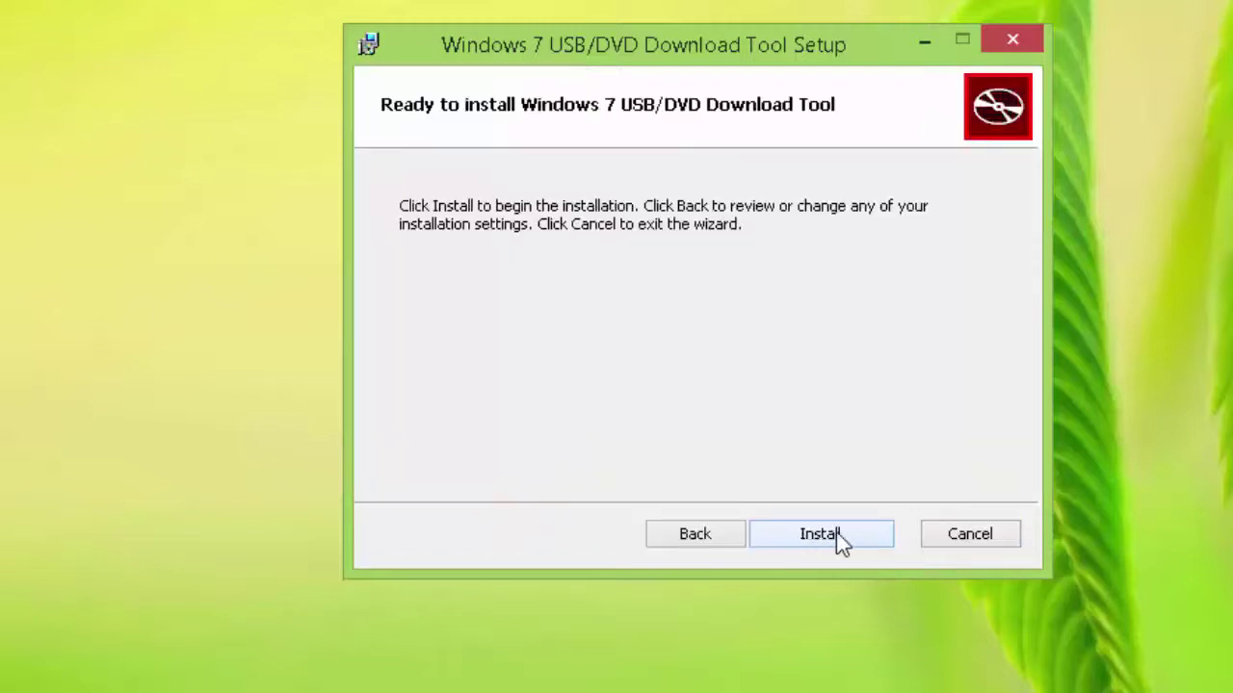
left_click(836, 536)
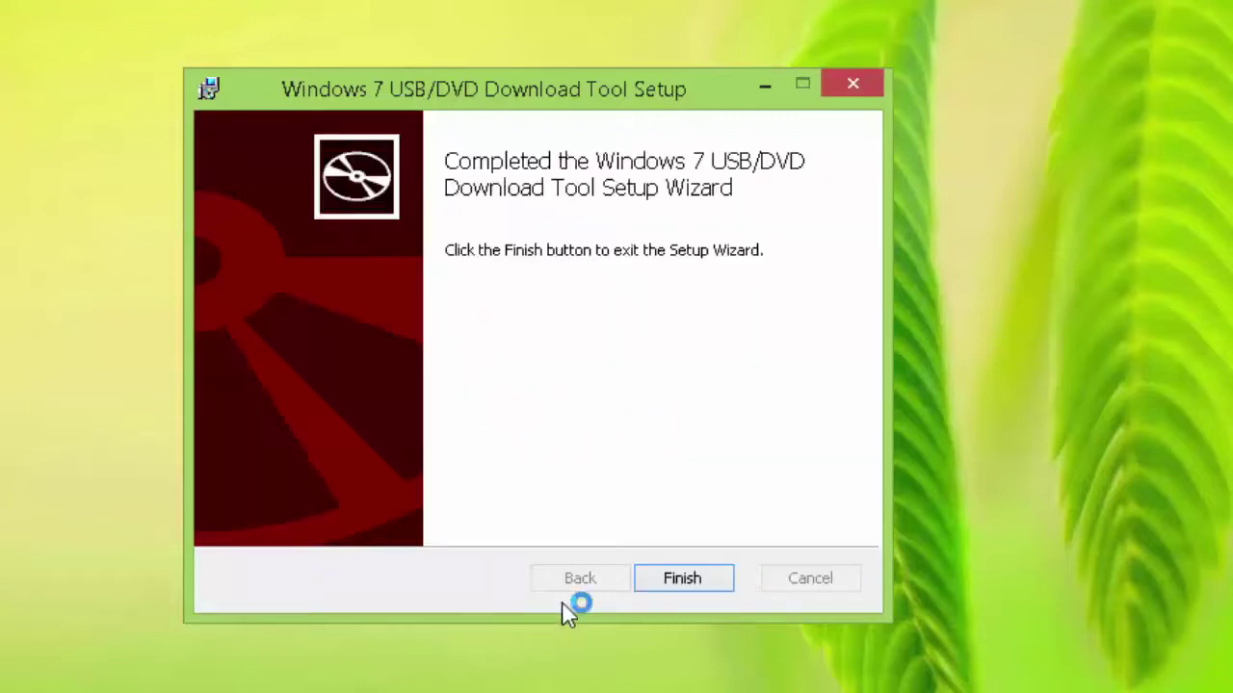
left_click(683, 582)
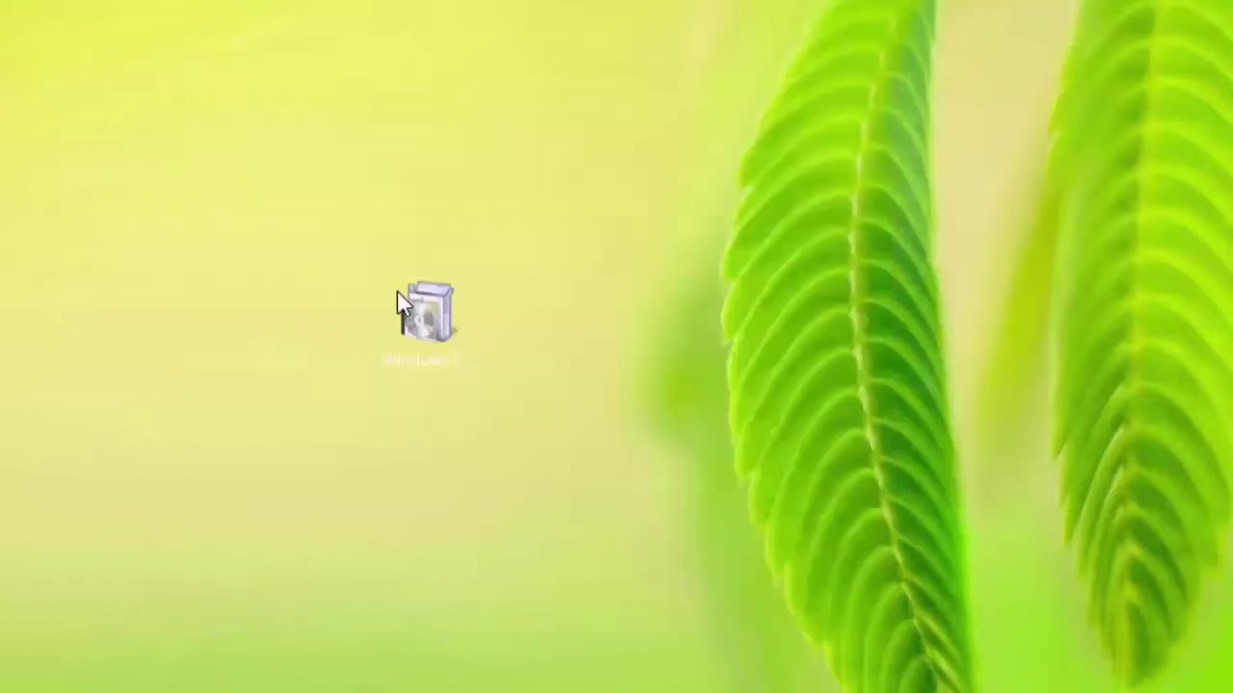
Step: Delete the Windows 7 tool's installer from the desktop and move the tool's new shortcut into its place
double_click(407, 327)
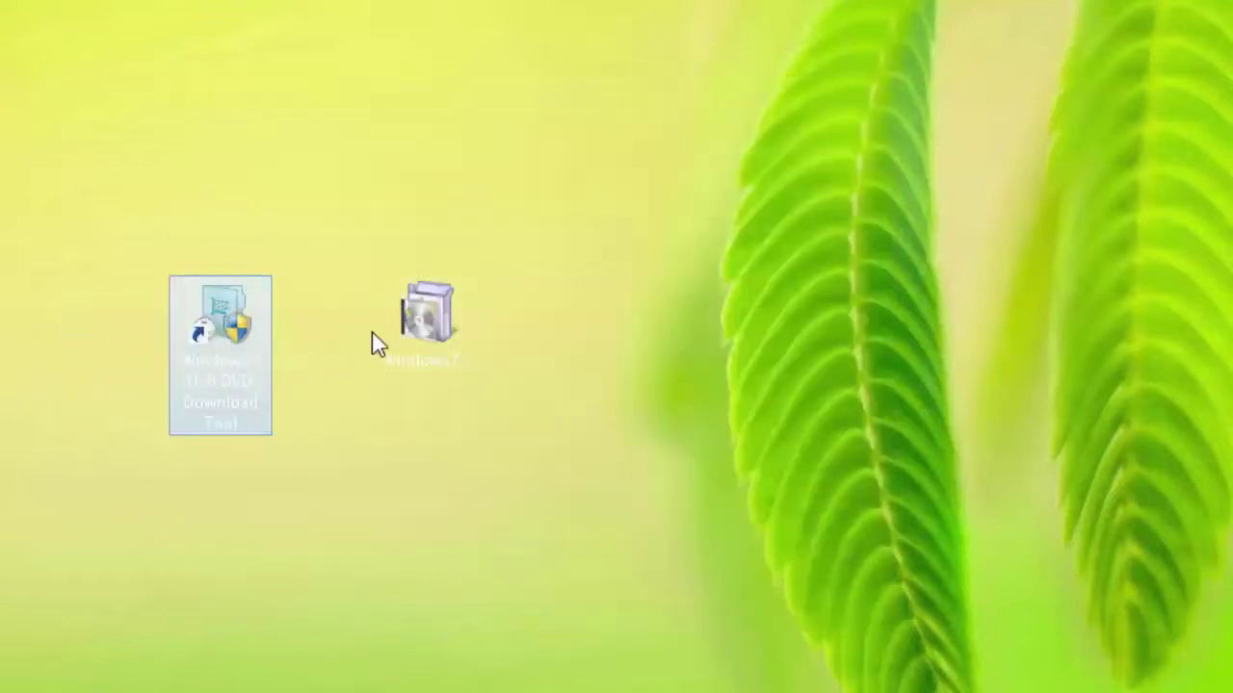
left_click(404, 327)
key("Delete")
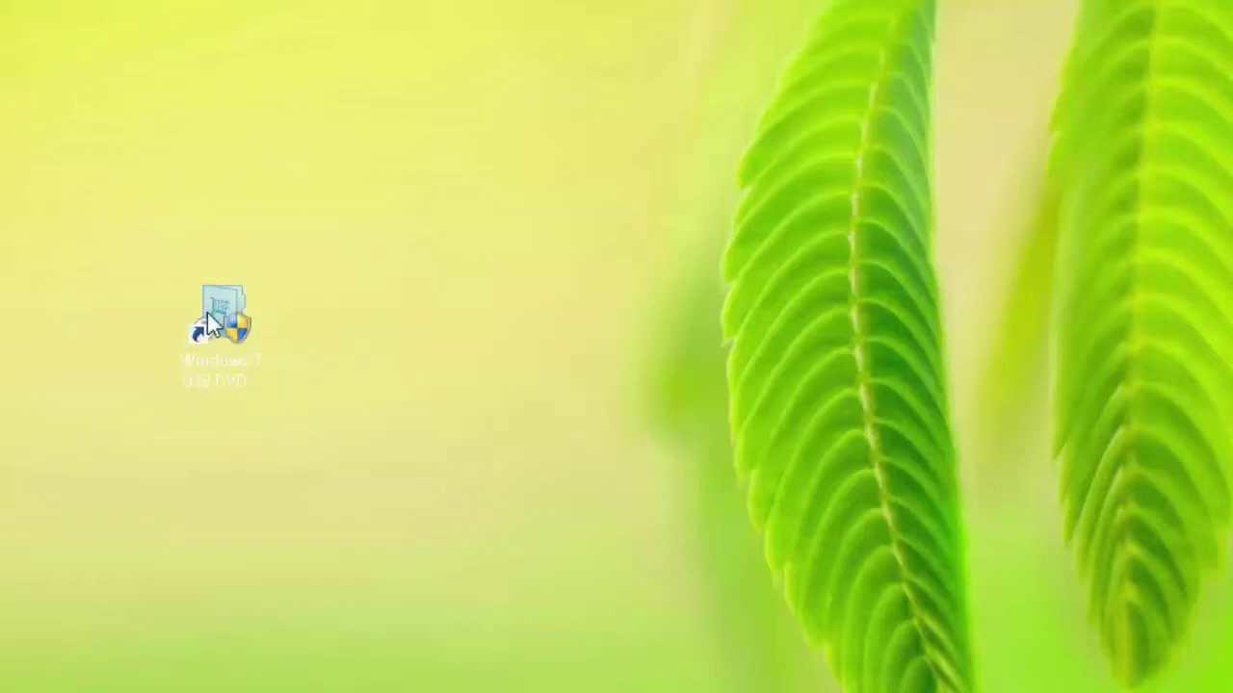
left_click_drag(225, 339, 415, 330)
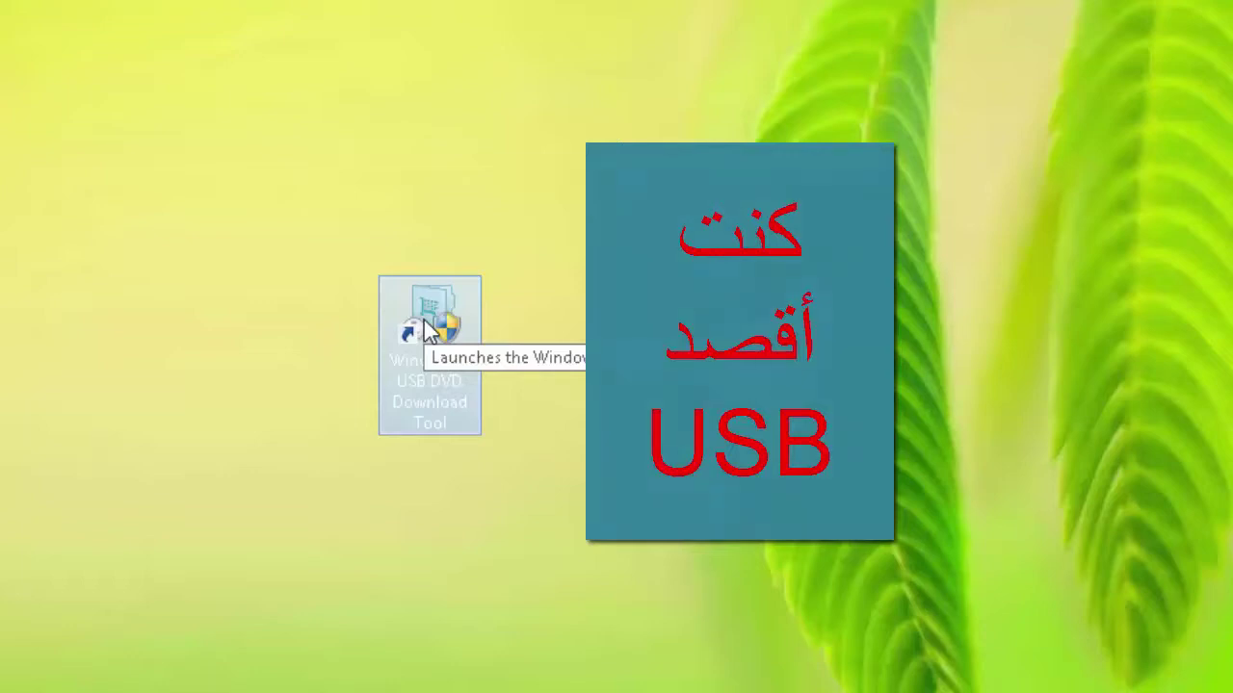
double_click(428, 331)
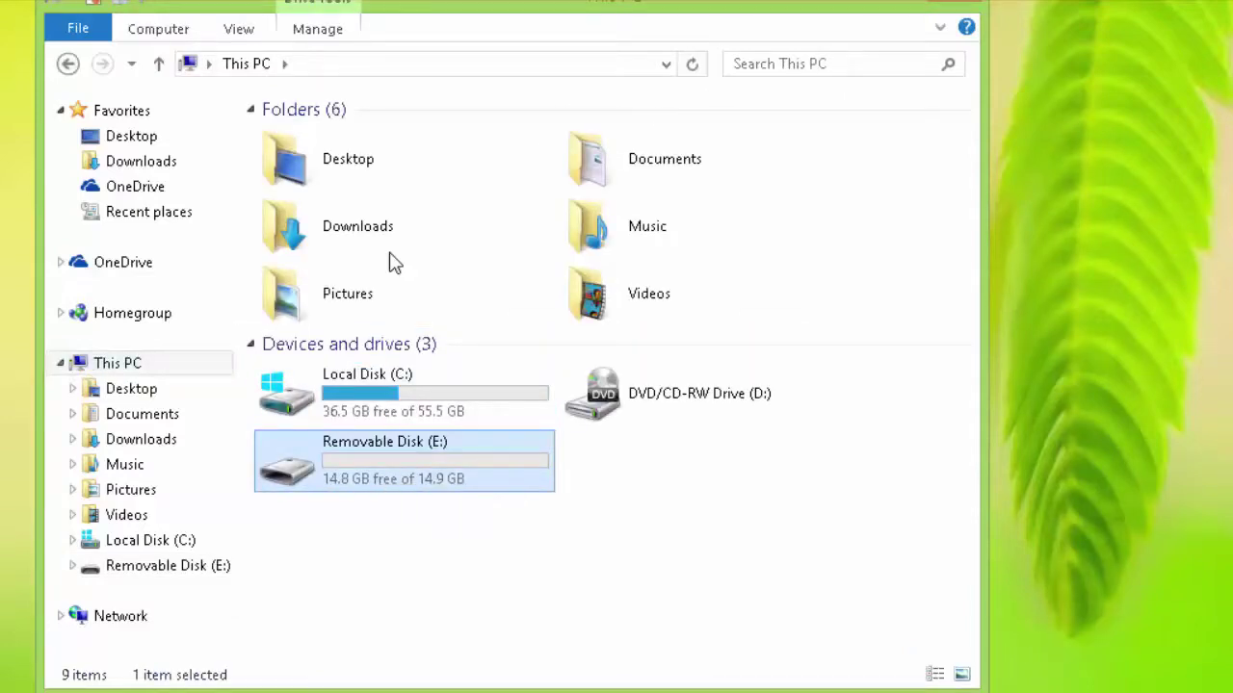
Step: Open the format settings for Removable Disk (E:) and choose the NTFS file system with the default allocation size
key("Menu")
left_click(391, 252)
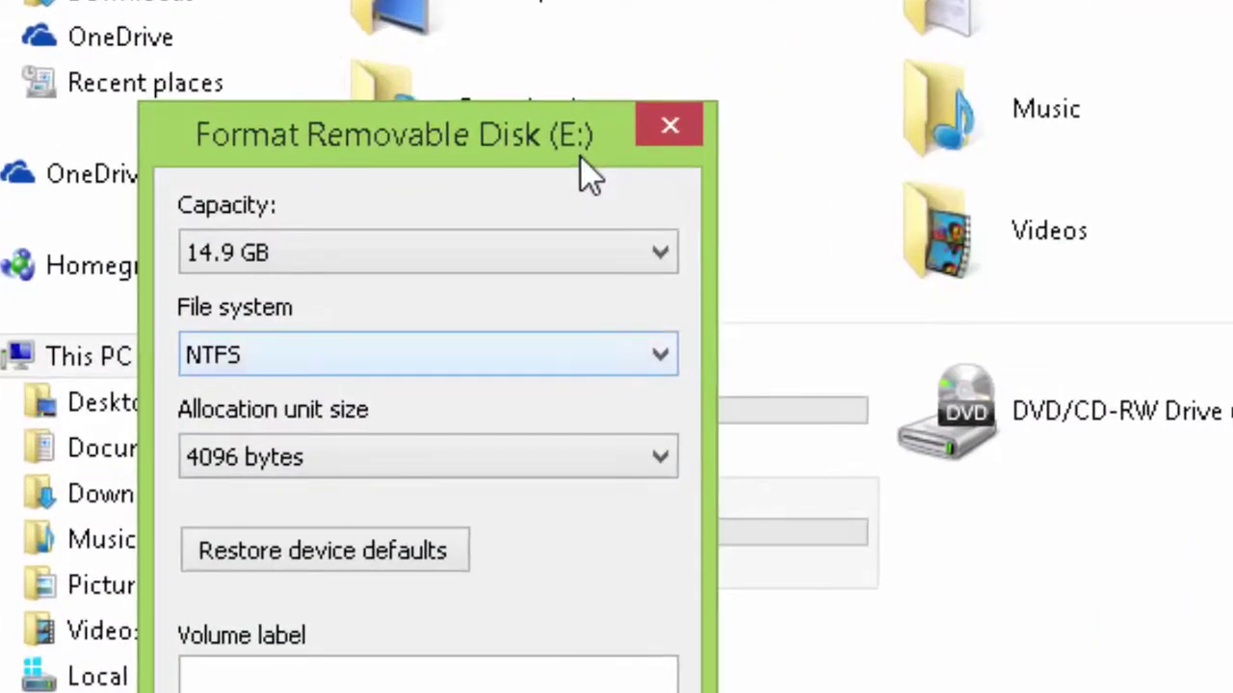
key("alt+Down")
key("Home")
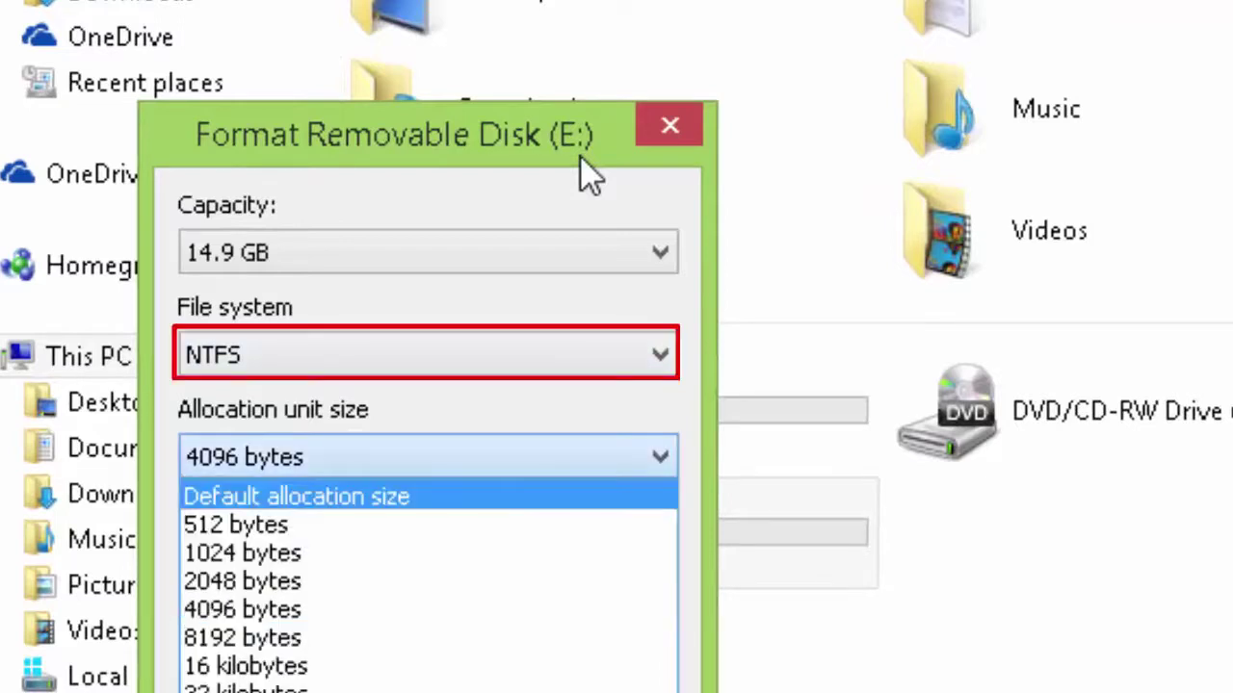
key("Return")
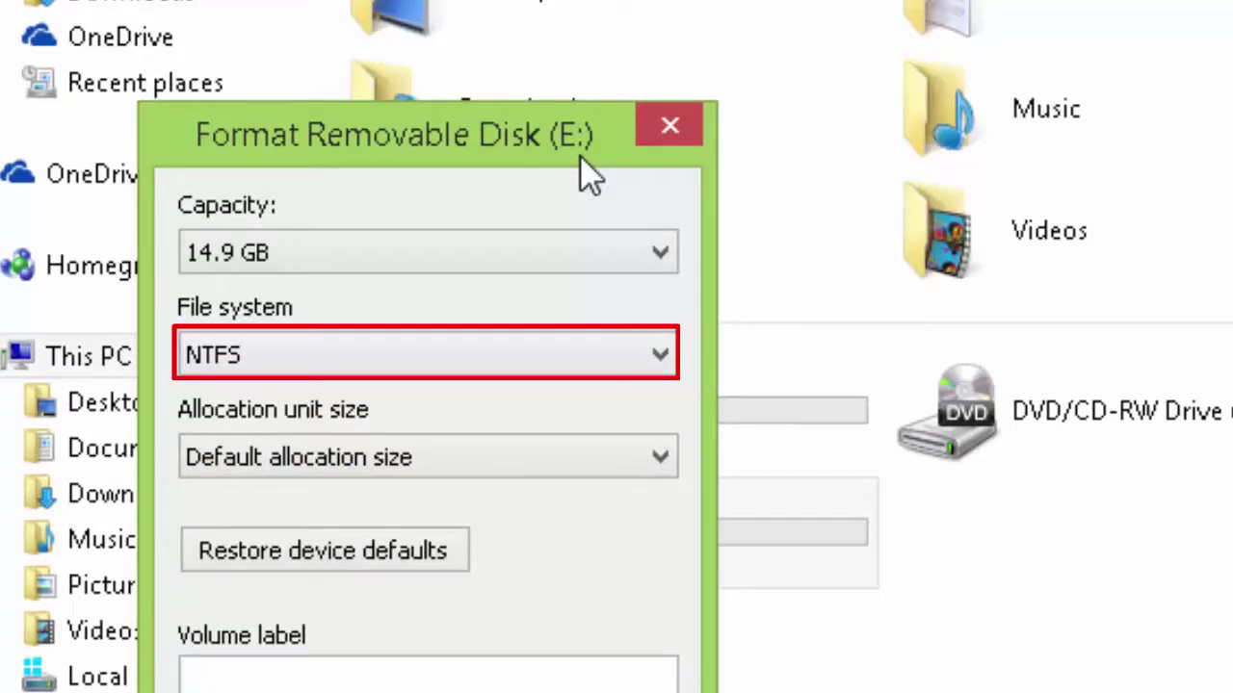
Step: Quick-format Removable Disk (E:), accepting the erasure of its data, and close the format dialog
key("Return")
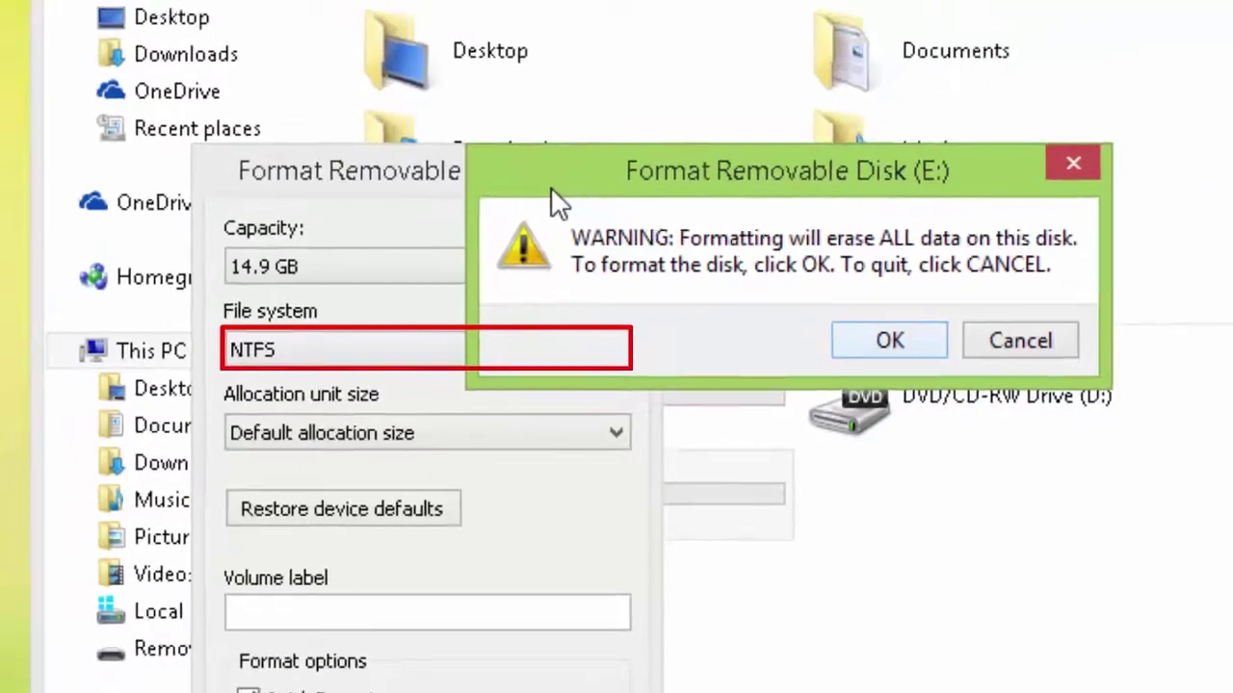
key("Escape")
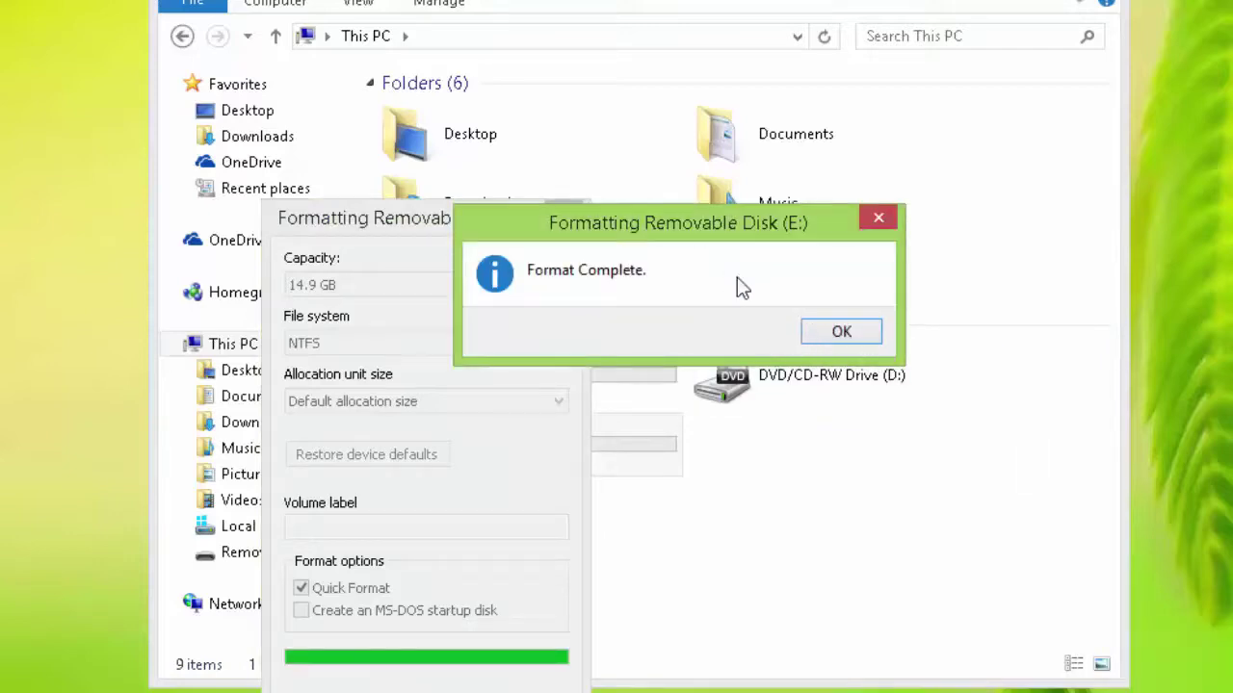
left_click(837, 332)
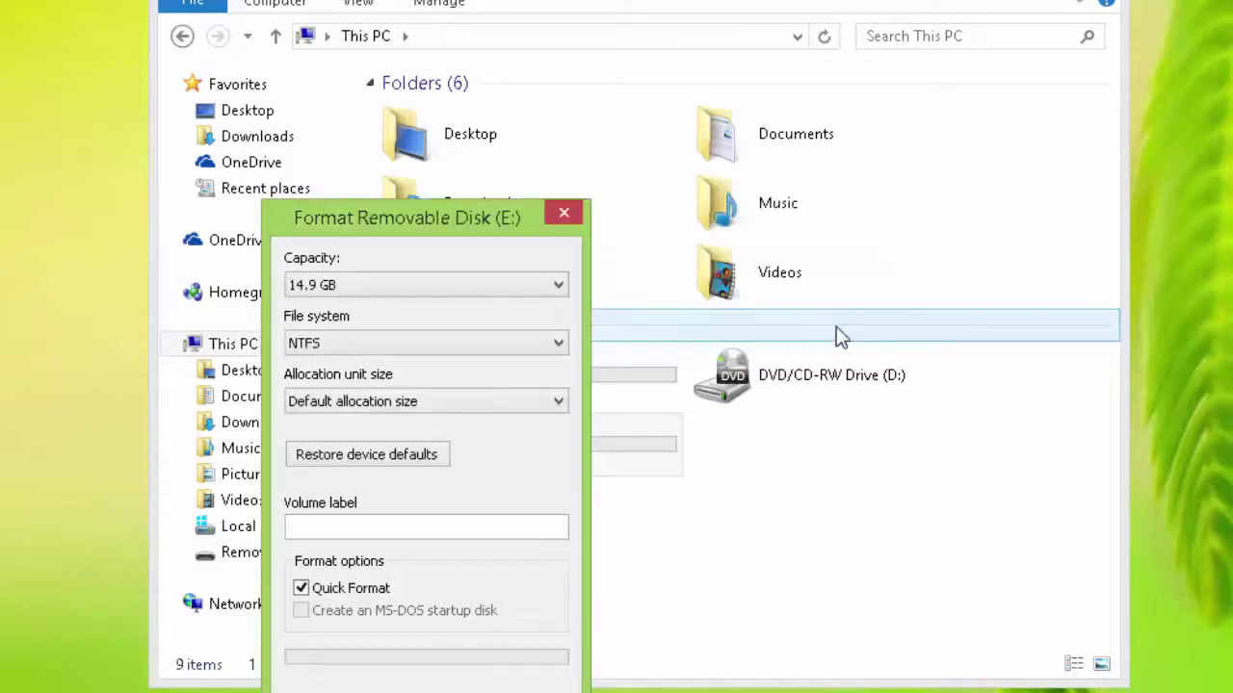
left_click(564, 216)
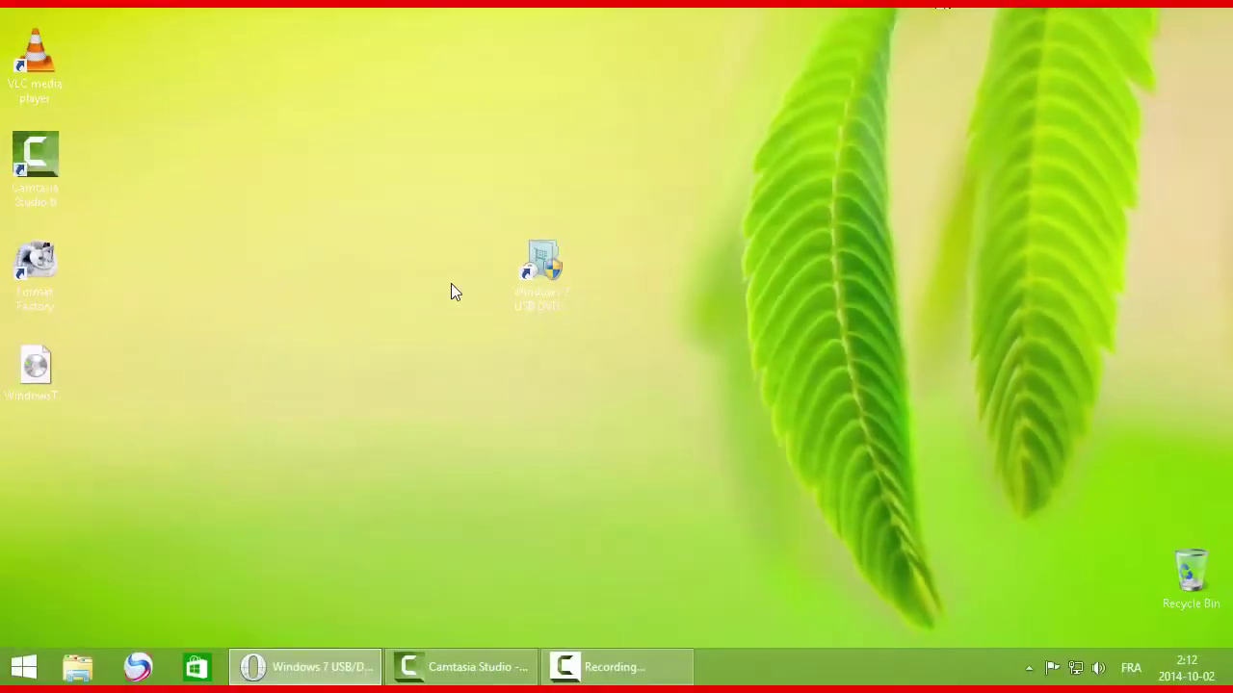
Step: Run the Windows 7 USB/DVD Download Tool as administrator from its desktop shortcut
left_click(542, 280)
right_click(542, 280)
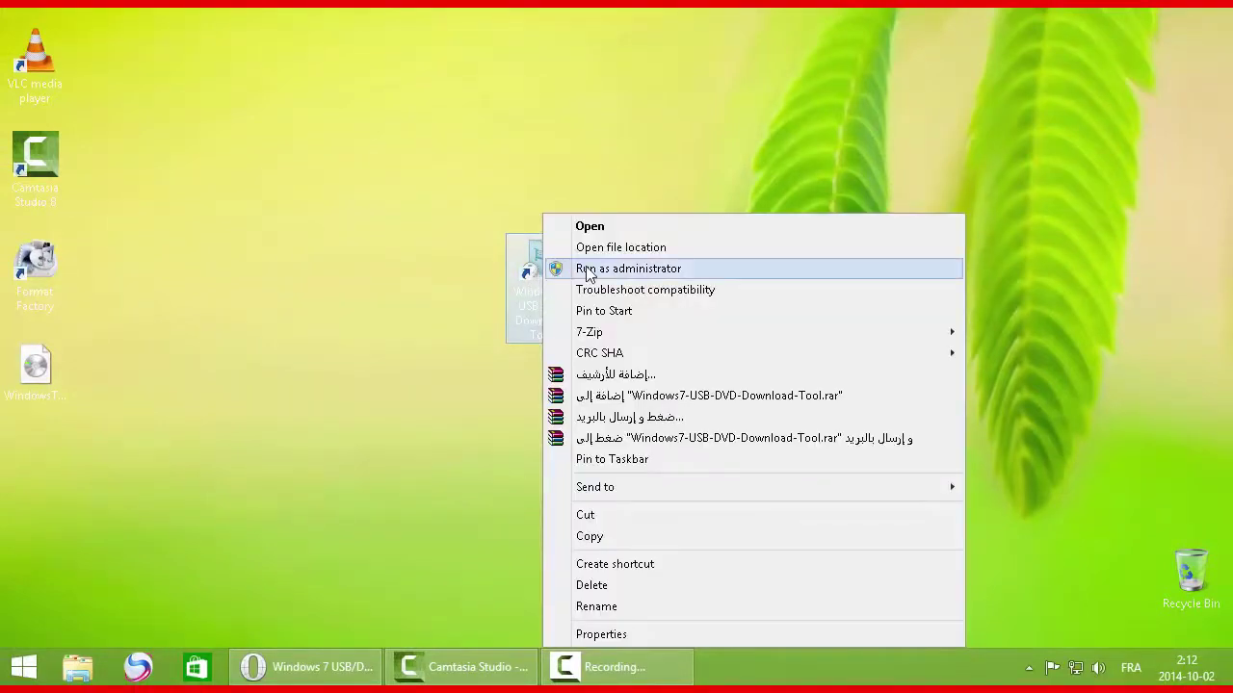
left_click(587, 272)
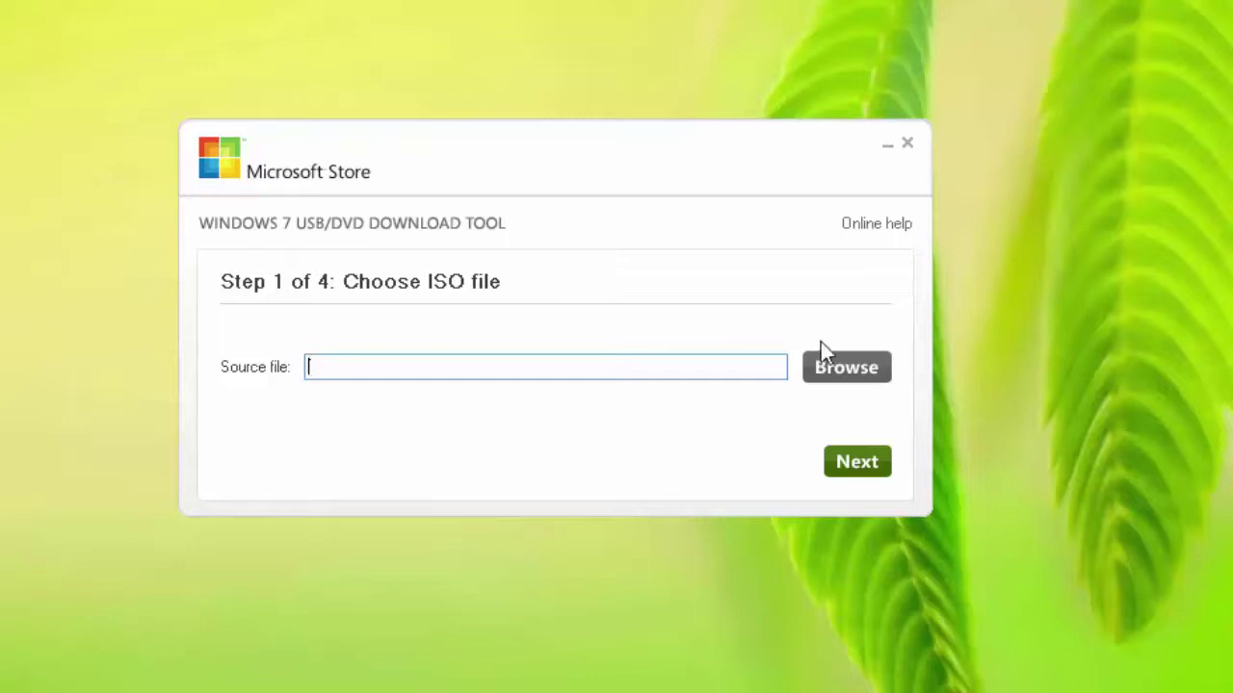
Step: Choose WindowsTechnicalPreview-x86-EN-US.iso from the Desktop as the source file and continue to the media type
left_click(856, 377)
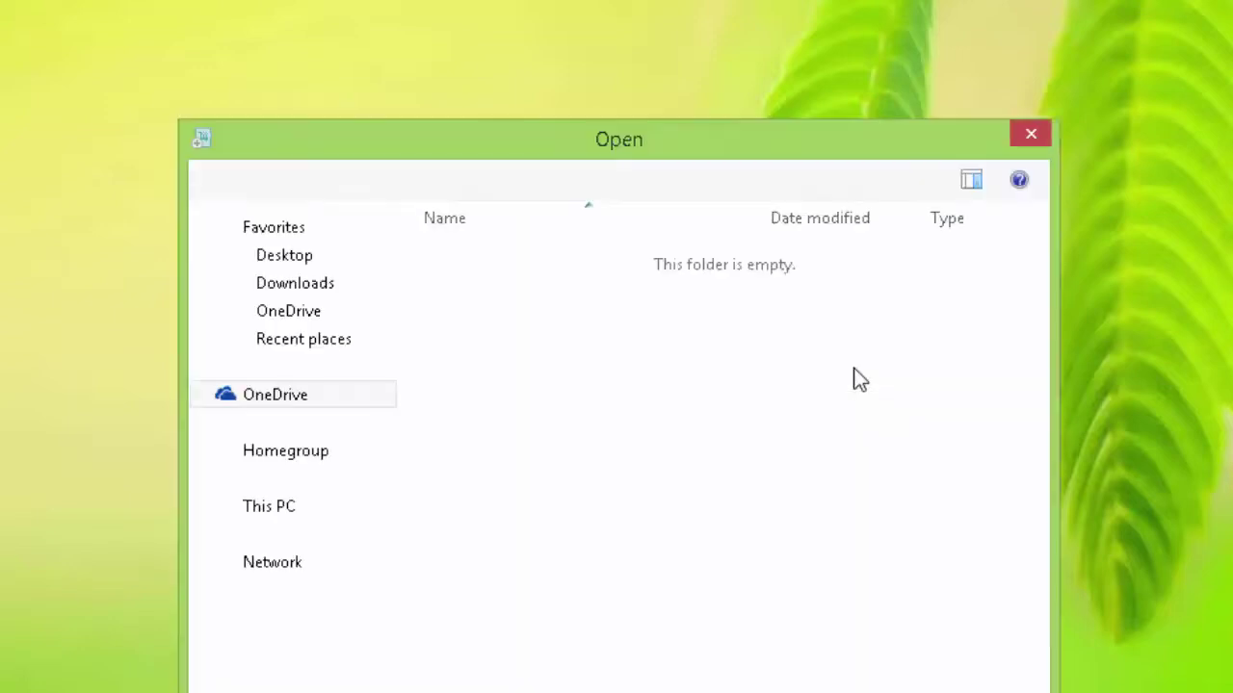
left_click_drag(726, 146, 699, 68)
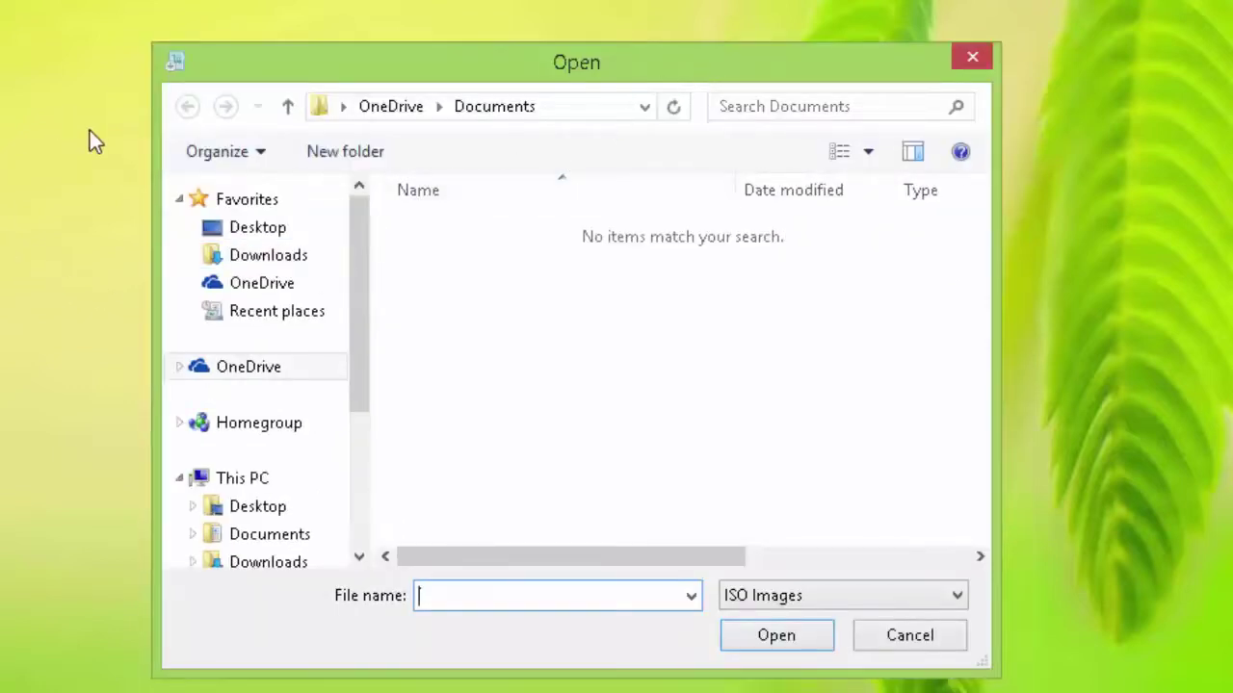
left_click(260, 234)
left_click(445, 380)
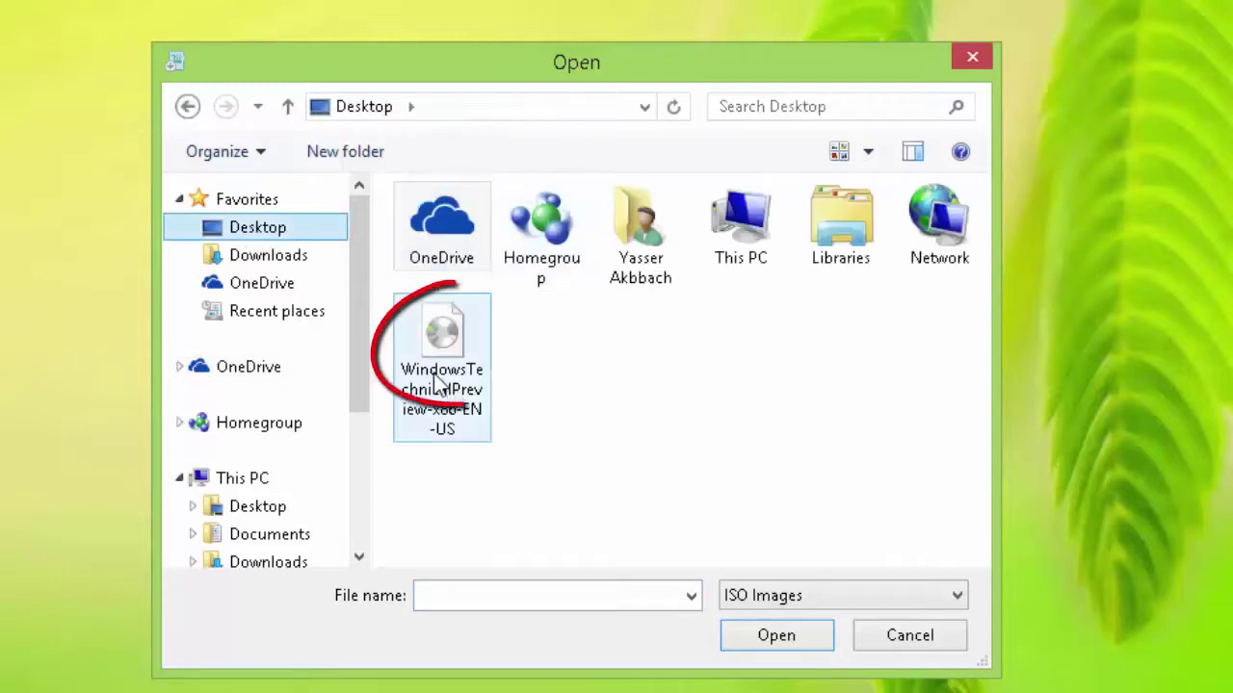
left_click(776, 641)
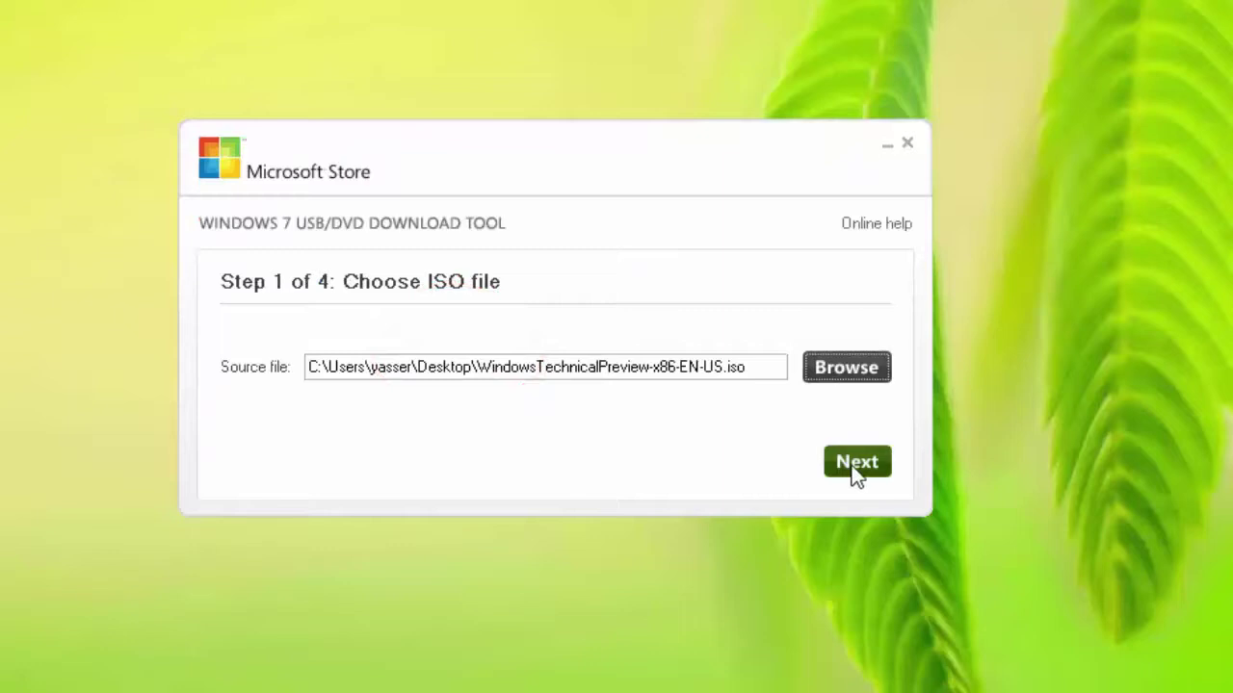
left_click(860, 464)
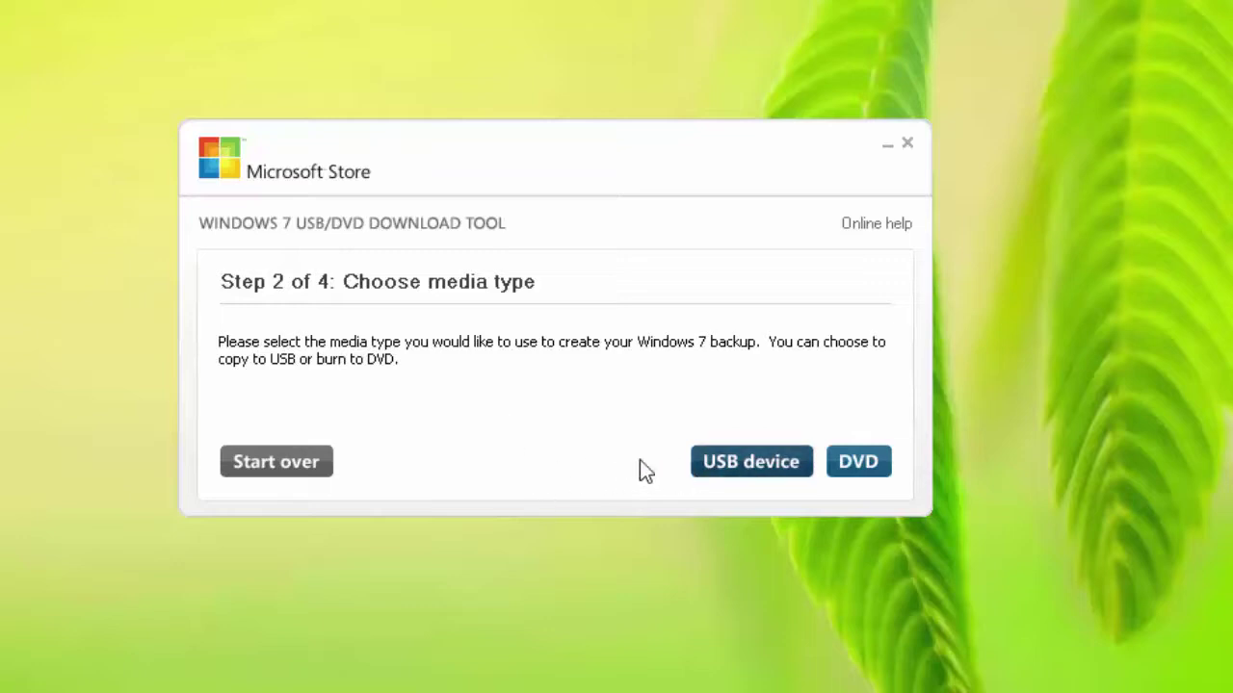
Step: Select USB device as the media type and E:\ (Removable Disk) as the target drive
left_click(760, 467)
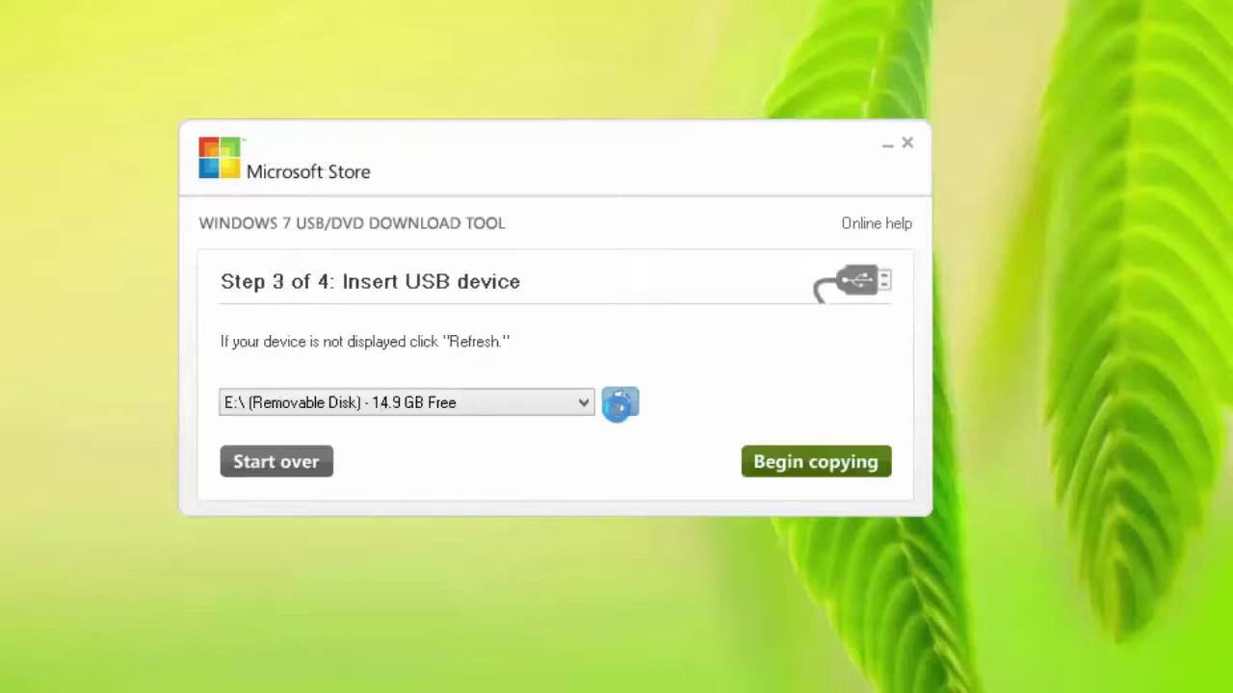
left_click(481, 409)
left_click(482, 409)
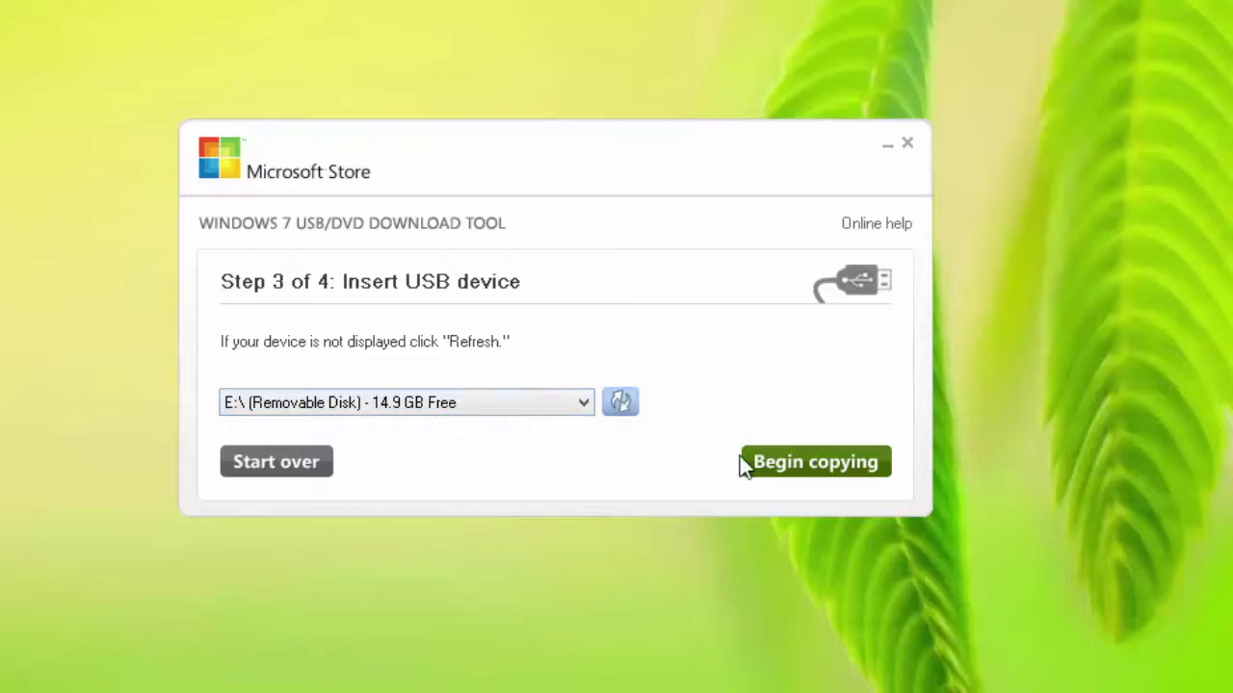
Step: Start copying the Windows files to the USB device, agreeing to erase all of its contents
left_click(812, 472)
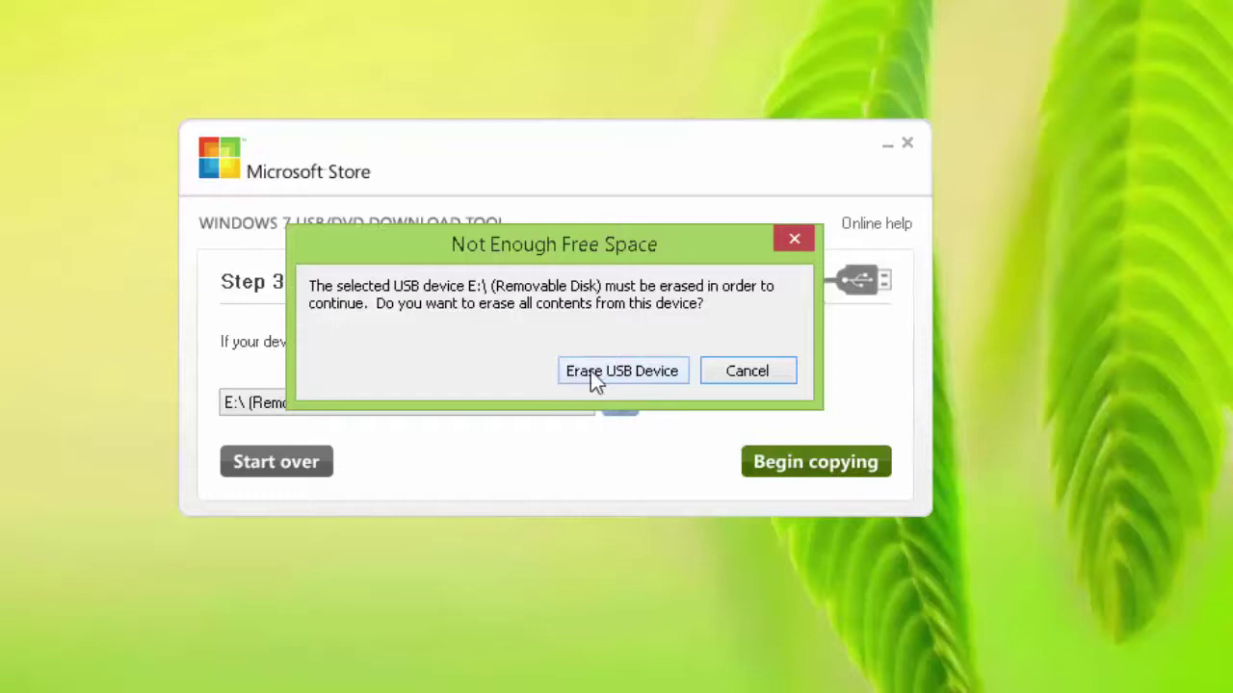
left_click(641, 375)
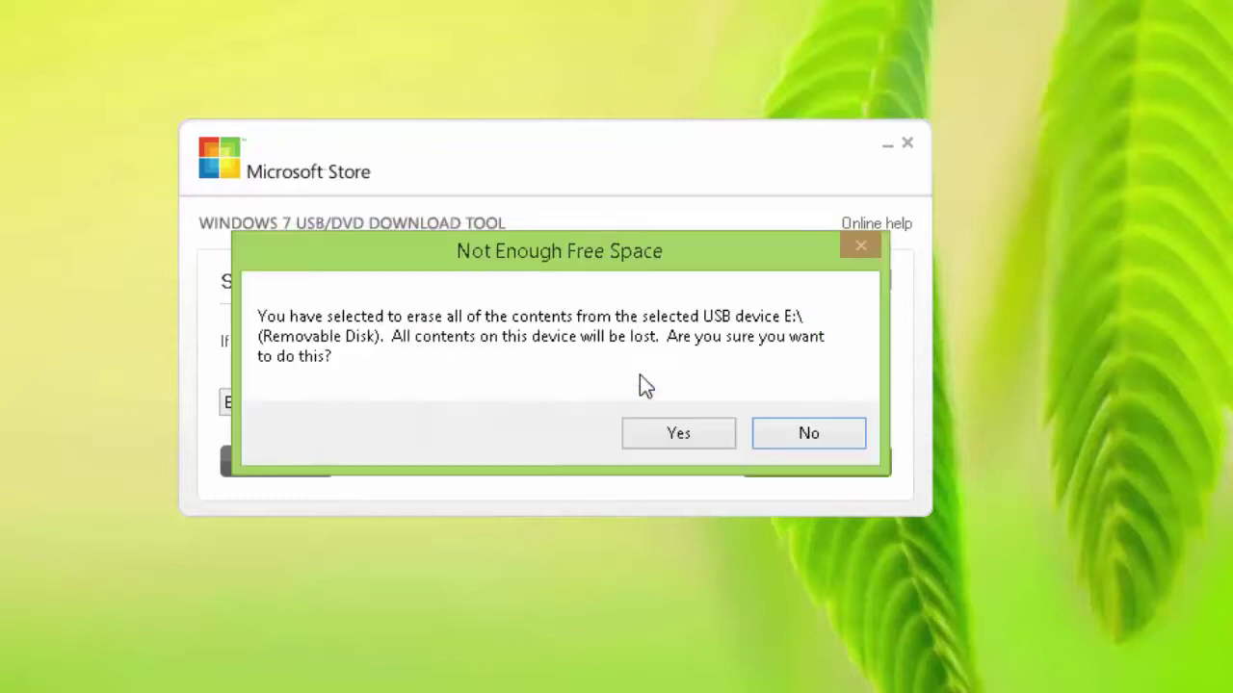
left_click(674, 438)
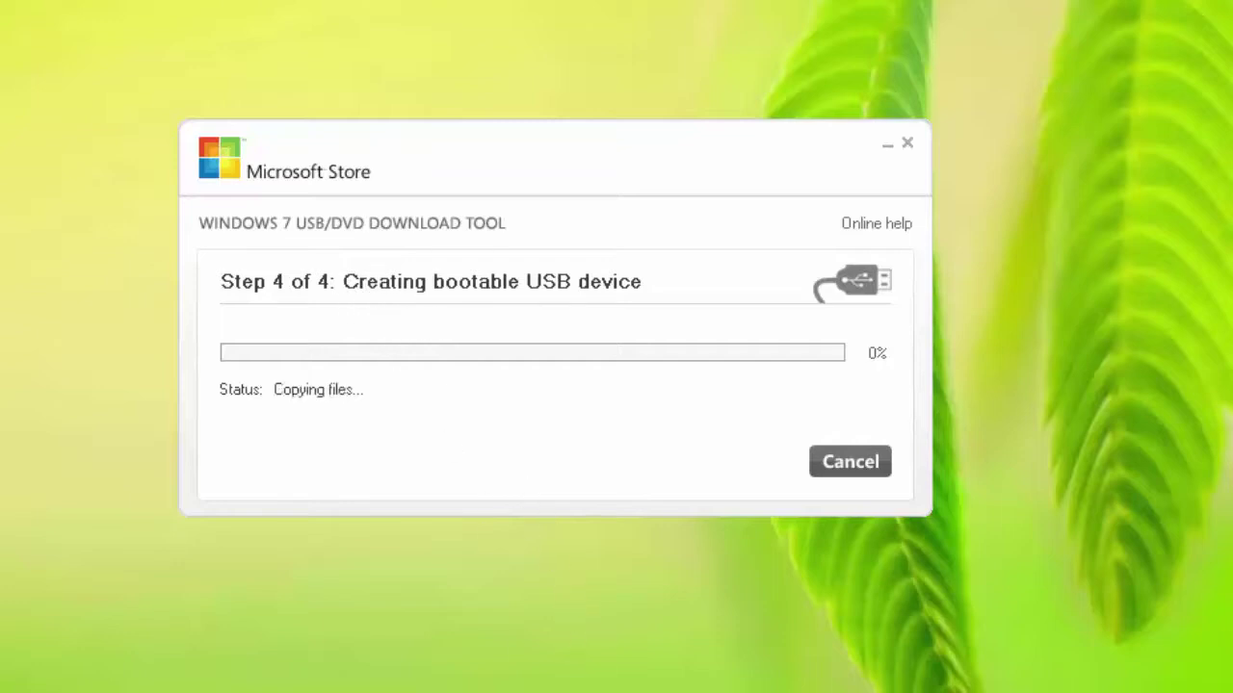
key("F10")
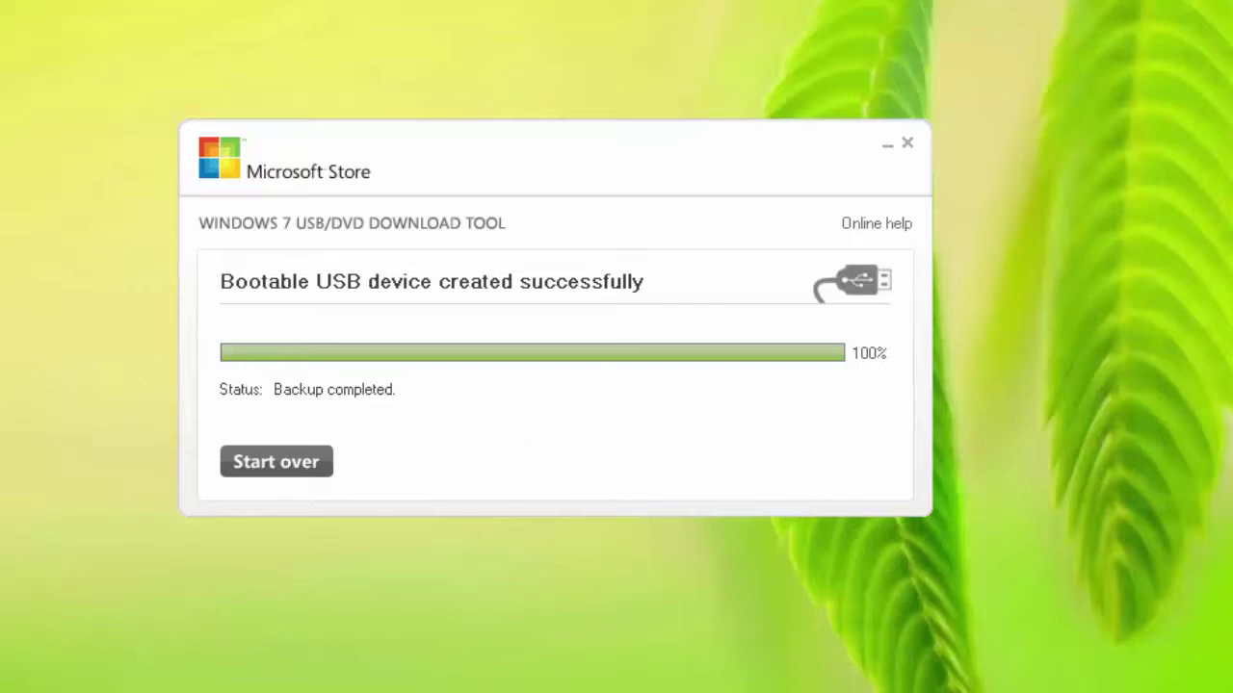
key("F10")
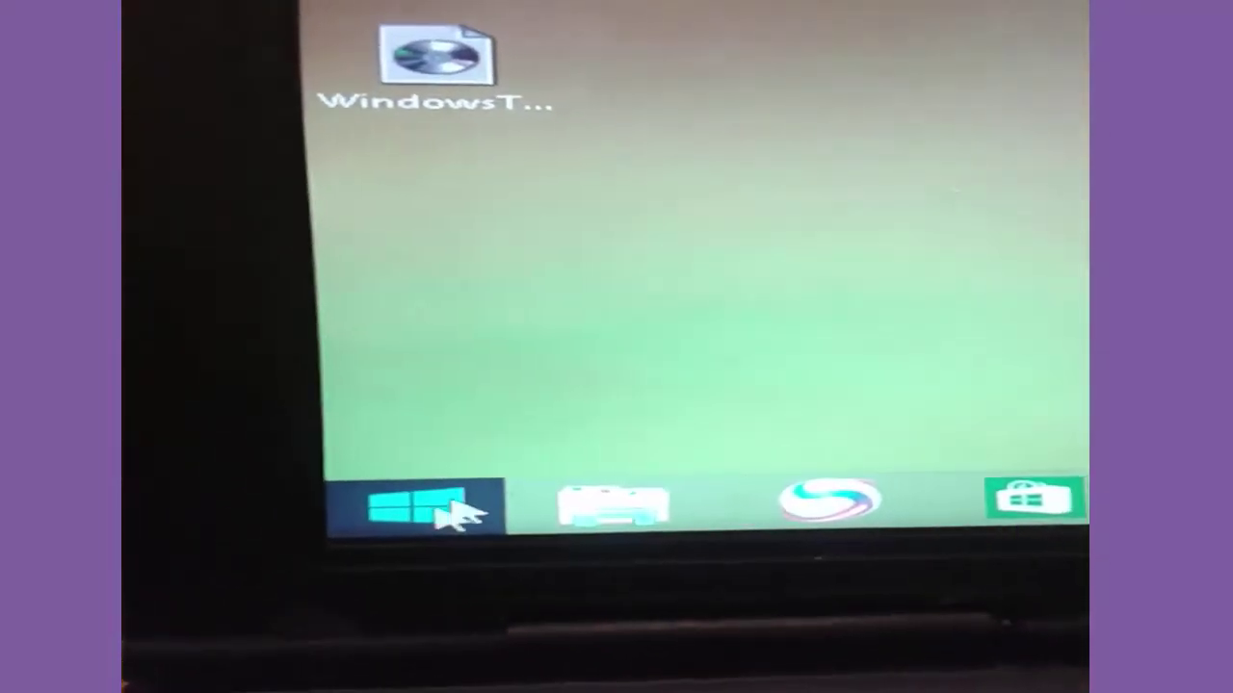
Step: Restart the computer from the desktop
right_click(459, 516)
mouse_move(236, 554)
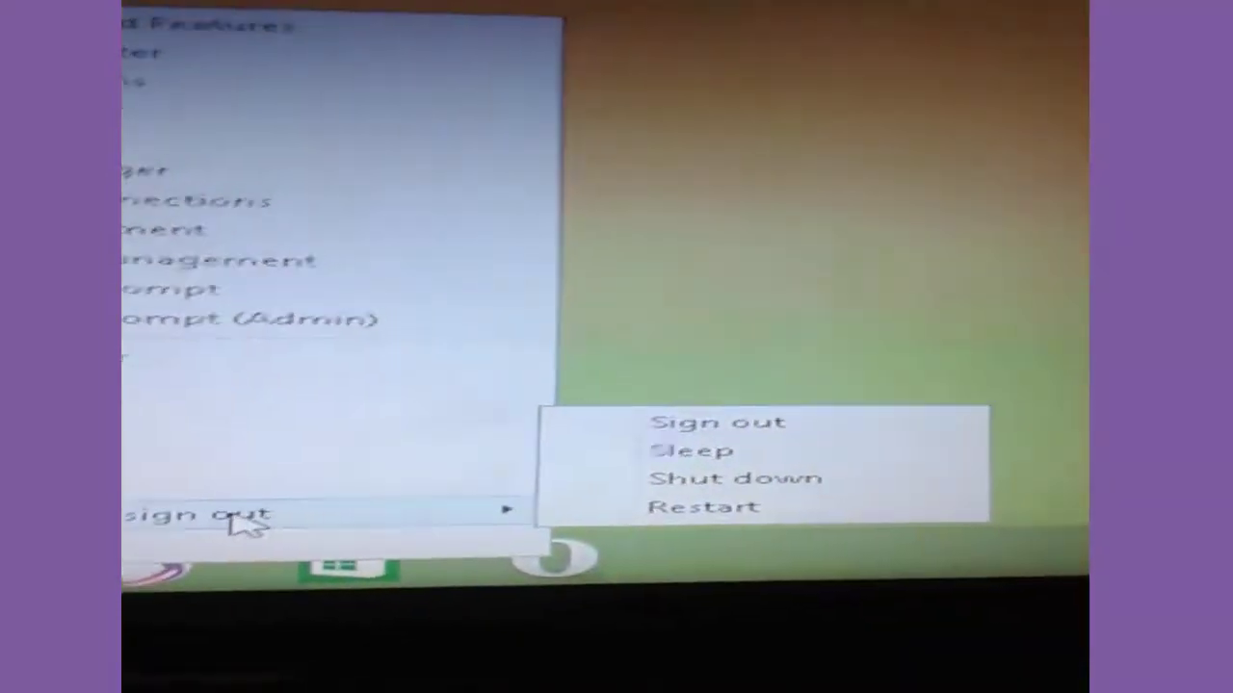
left_click(479, 525)
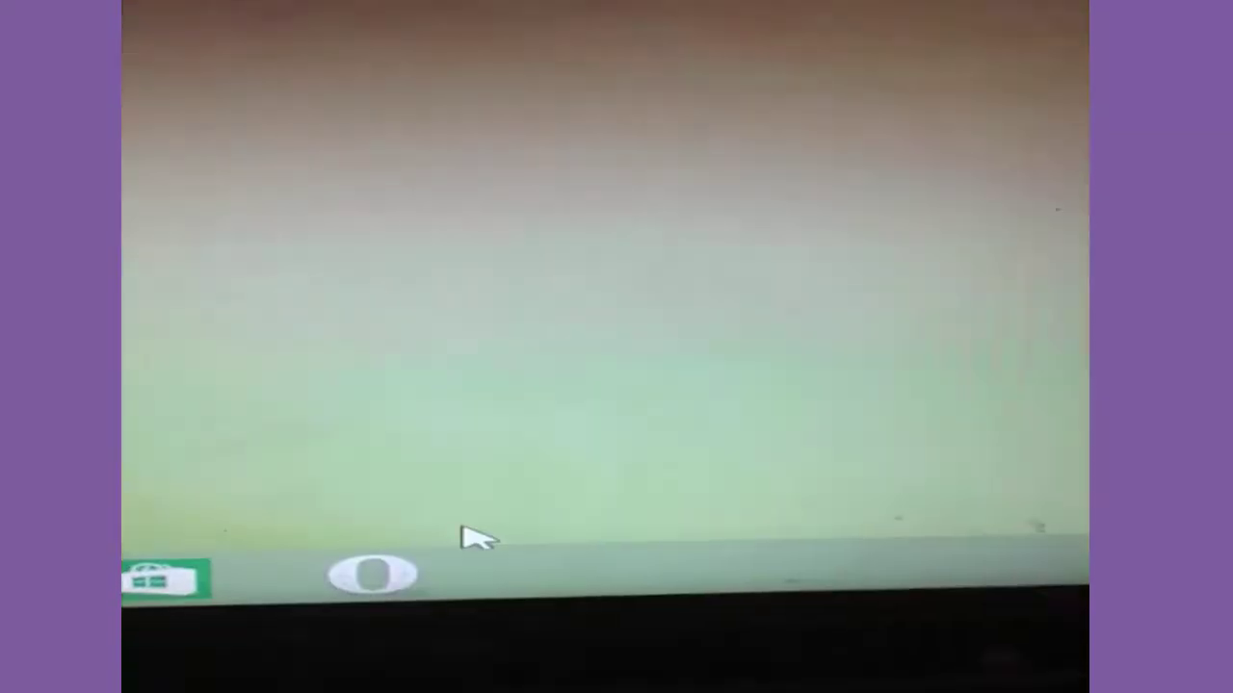